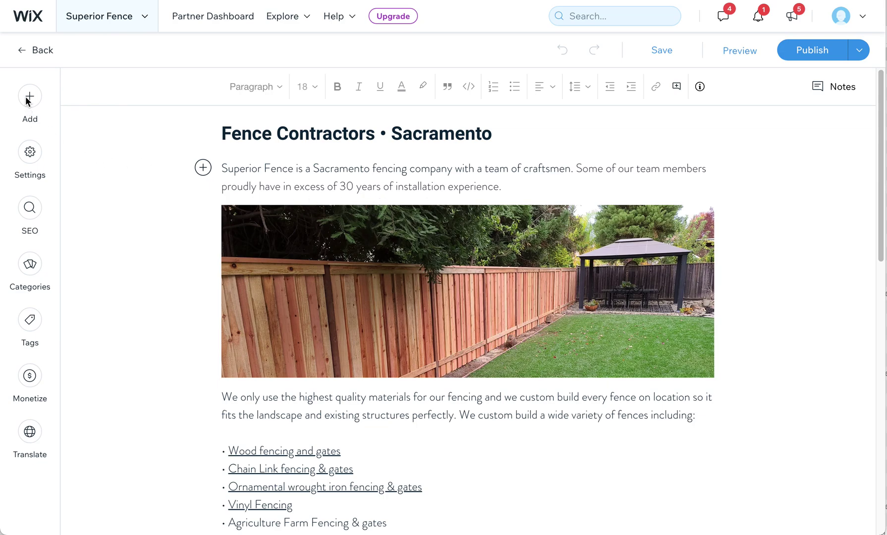
# - Leave the post editor, go from dashboard home to Blog Overview, and start a new post
pyautogui.click(37, 50)
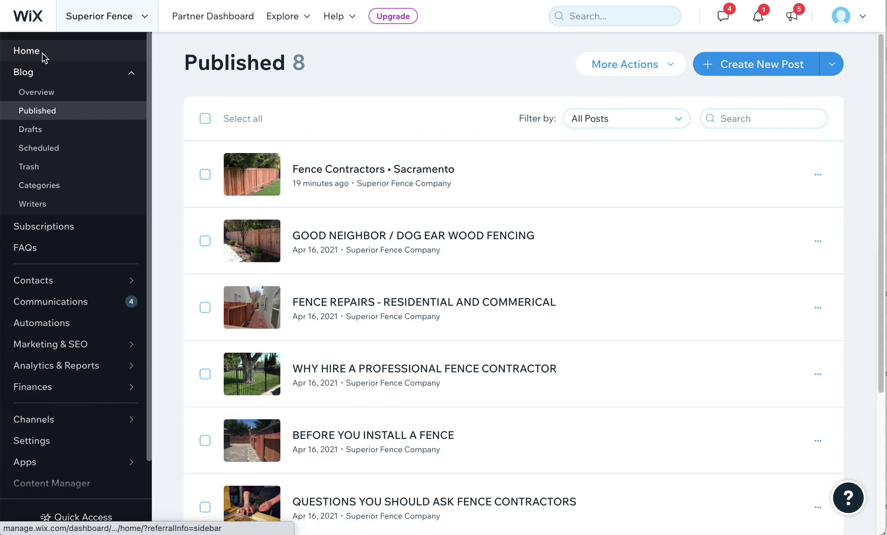
pyautogui.click(55, 52)
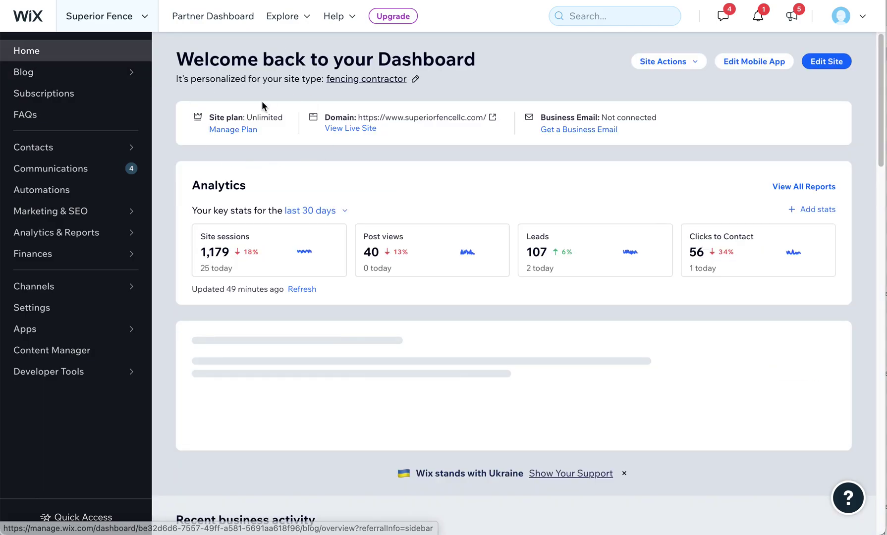
pyautogui.moveTo(48, 77)
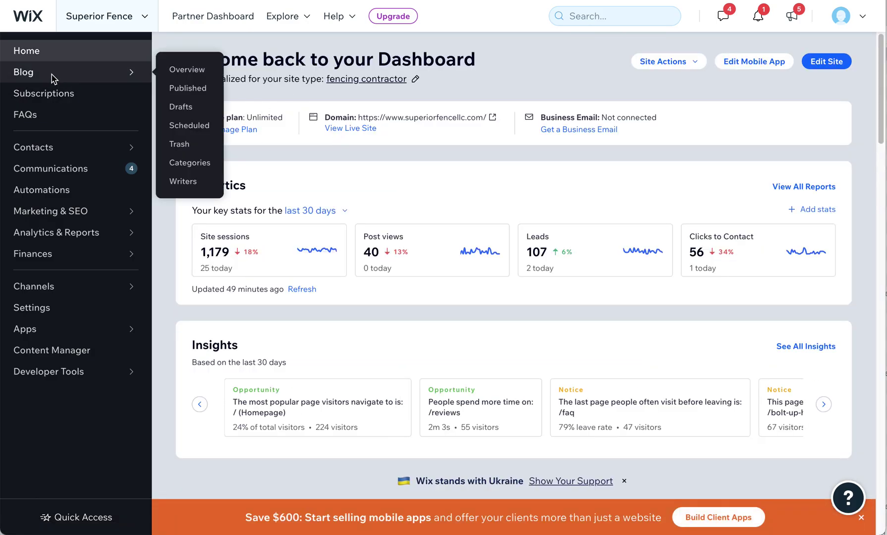
pyautogui.click(193, 72)
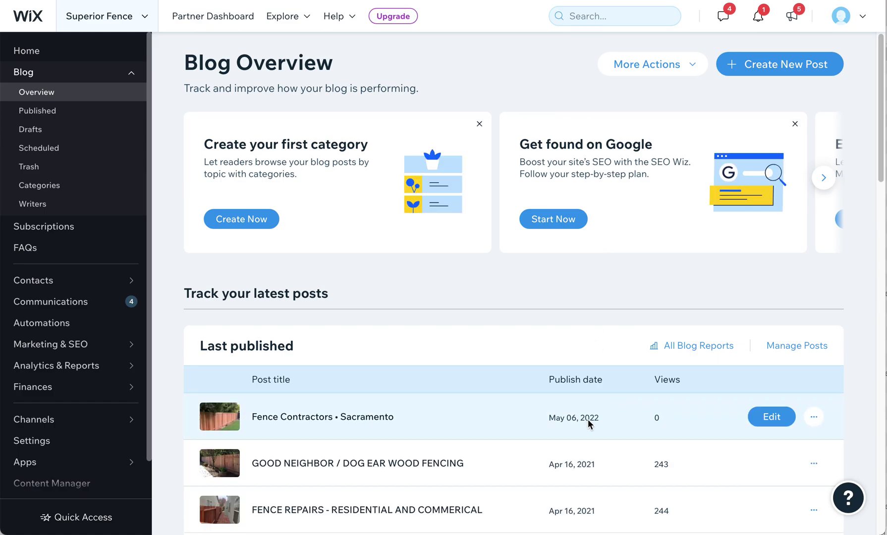
pyautogui.click(761, 67)
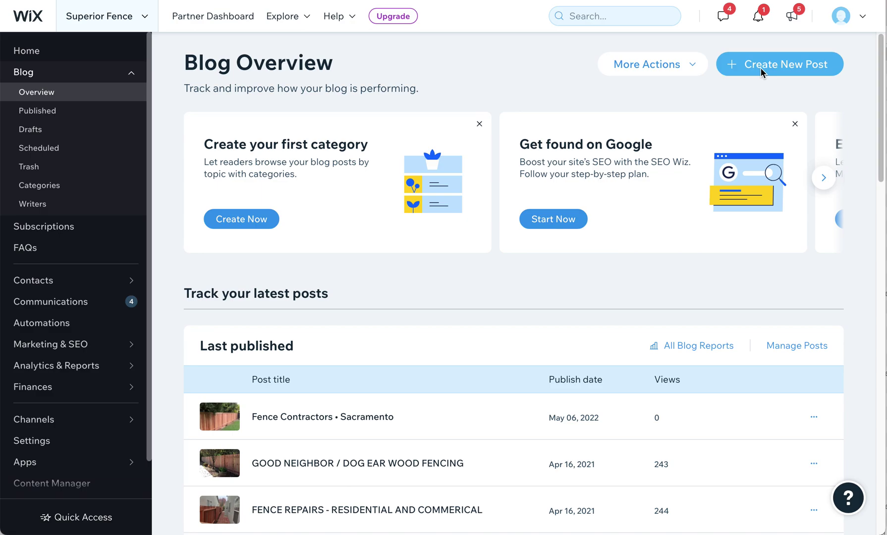
# - Create a blank post and insert an image from its body to open Choose Images
pyautogui.click(756, 69)
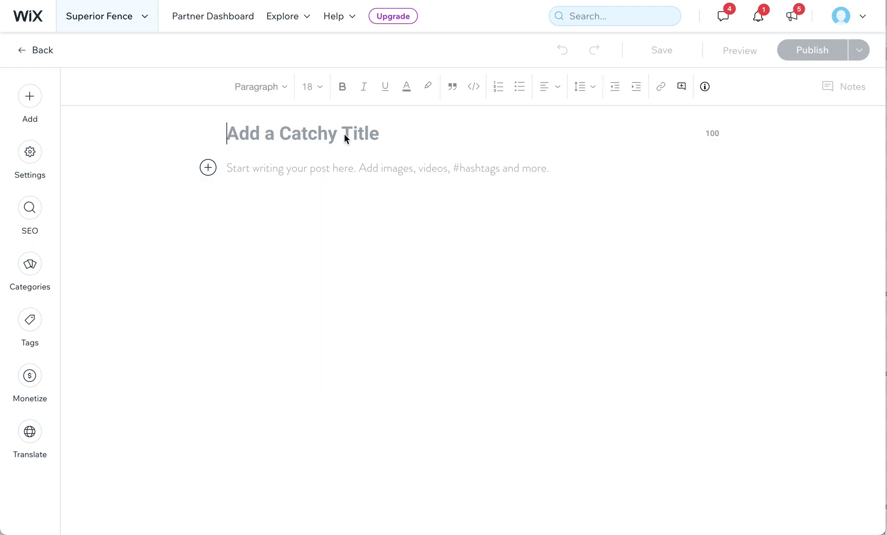
pyautogui.click(263, 171)
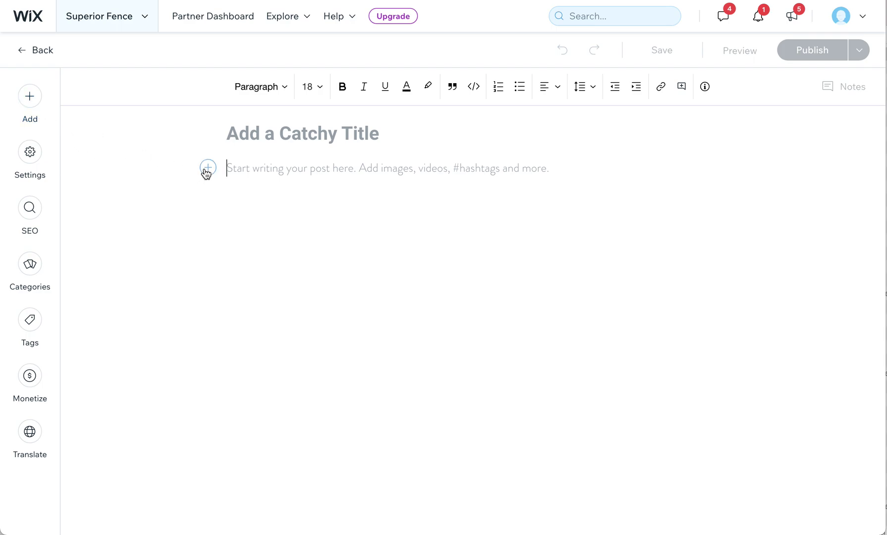
pyautogui.click(30, 98)
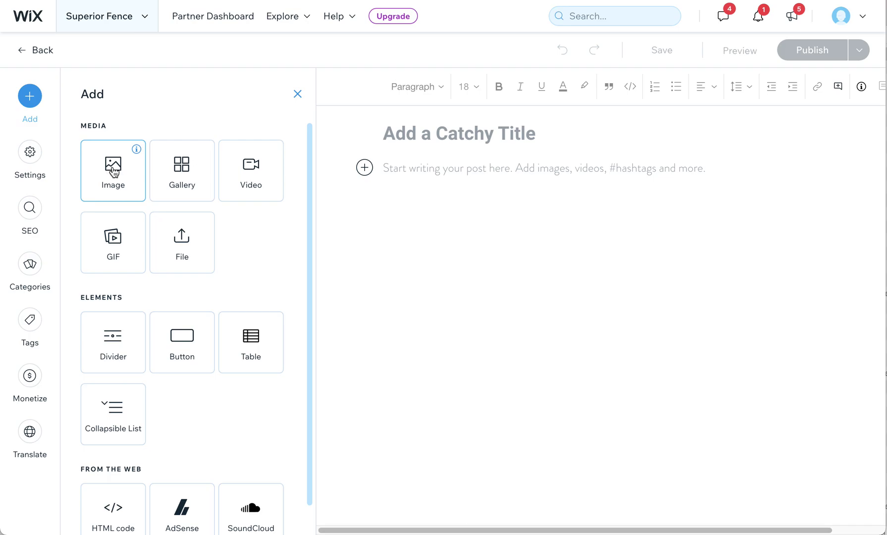
pyautogui.click(114, 171)
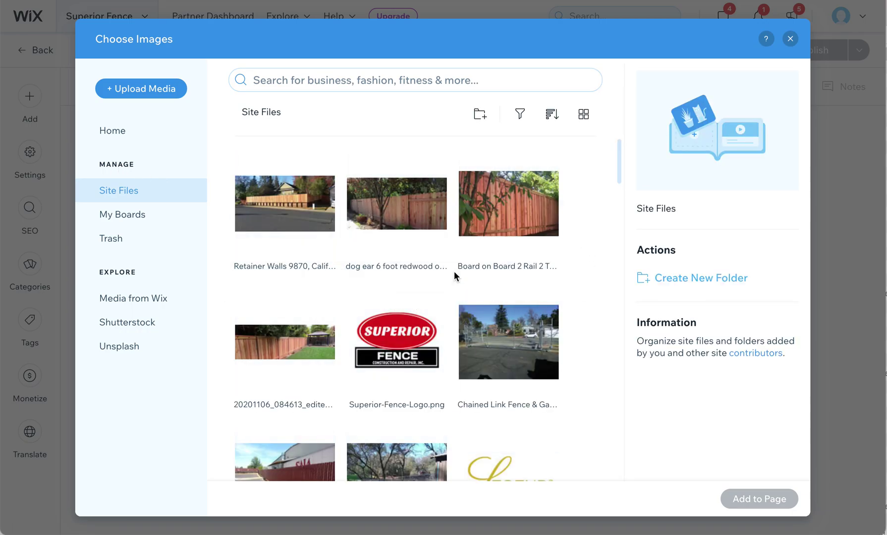
# - Upload the Kids-Gardening and Pepper-Seedlings photos from the computer, leaving the winter sowing photo out
pyautogui.click(149, 94)
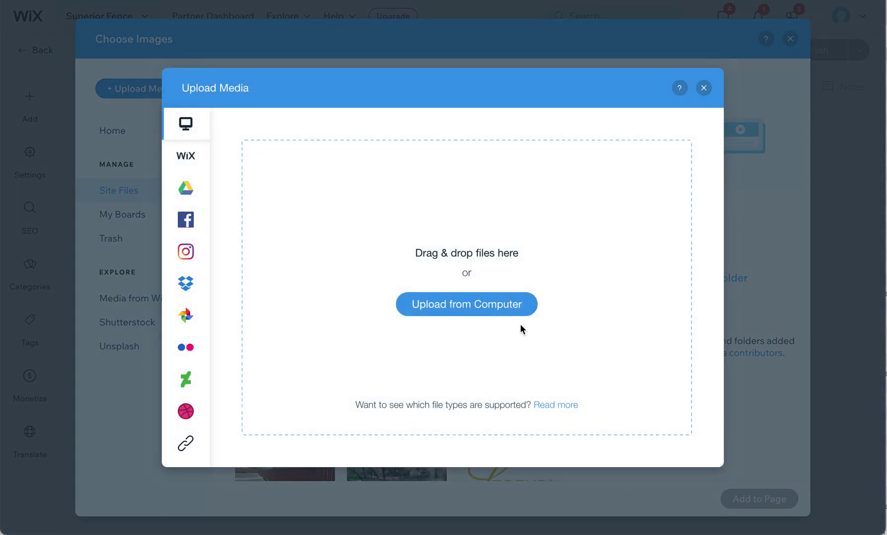
pyautogui.click(486, 311)
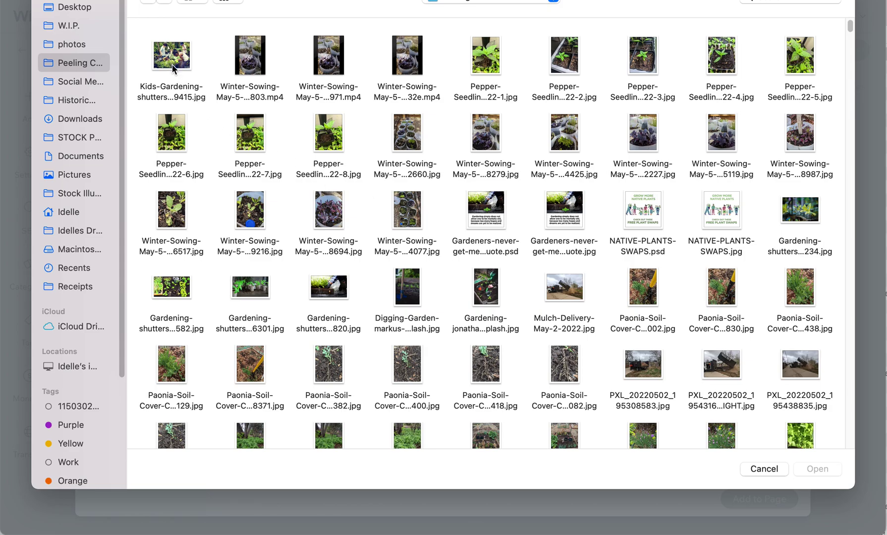
pyautogui.click(171, 65)
pyautogui.keyDown('super'); pyautogui.click(179, 133); pyautogui.keyUp('super')
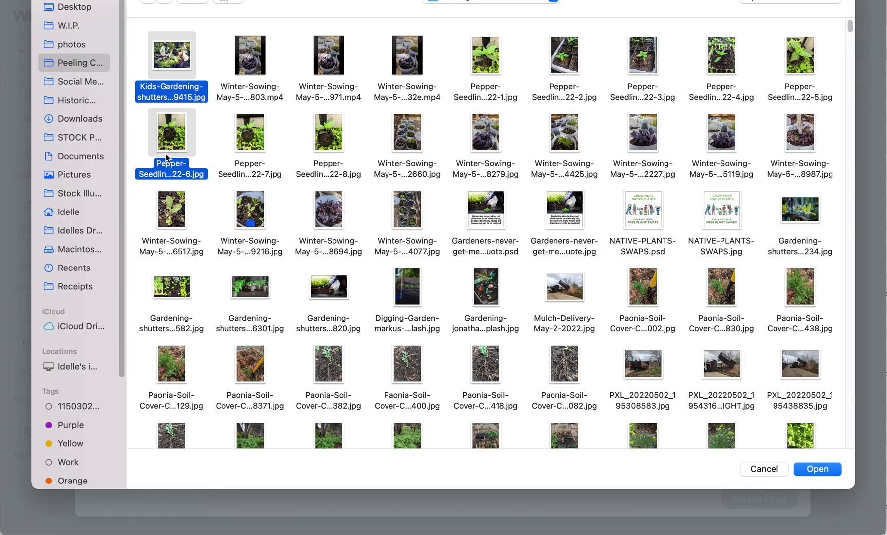
pyautogui.keyDown('super'); pyautogui.click(167, 227); pyautogui.keyUp('super')
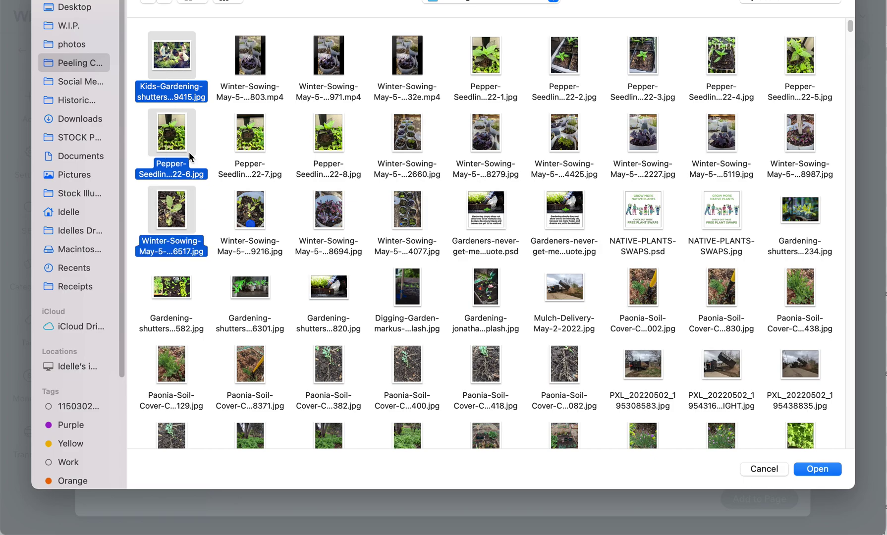
pyautogui.keyDown('super'); pyautogui.click(183, 206); pyautogui.keyUp('super')
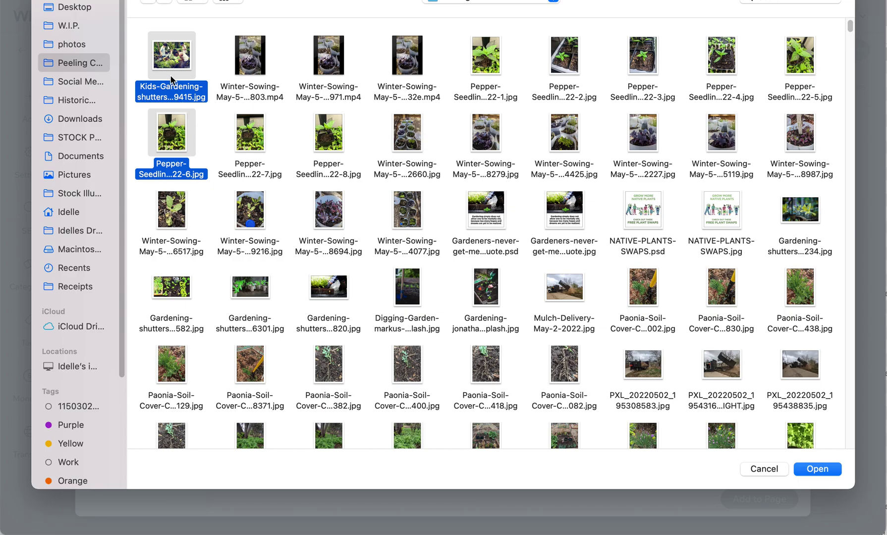
pyautogui.click(818, 470)
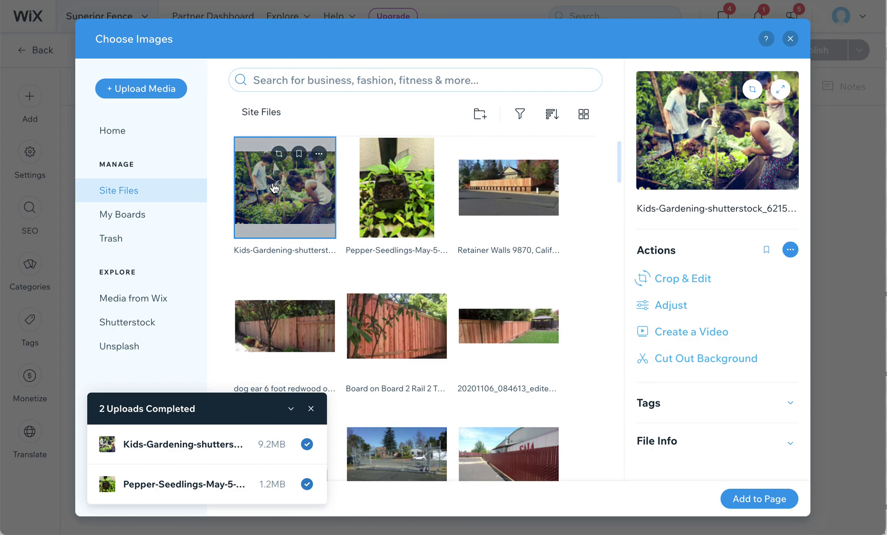
# - Rename the kids gardening upload to 'Gardening Kids' in the site files
pyautogui.click(684, 208)
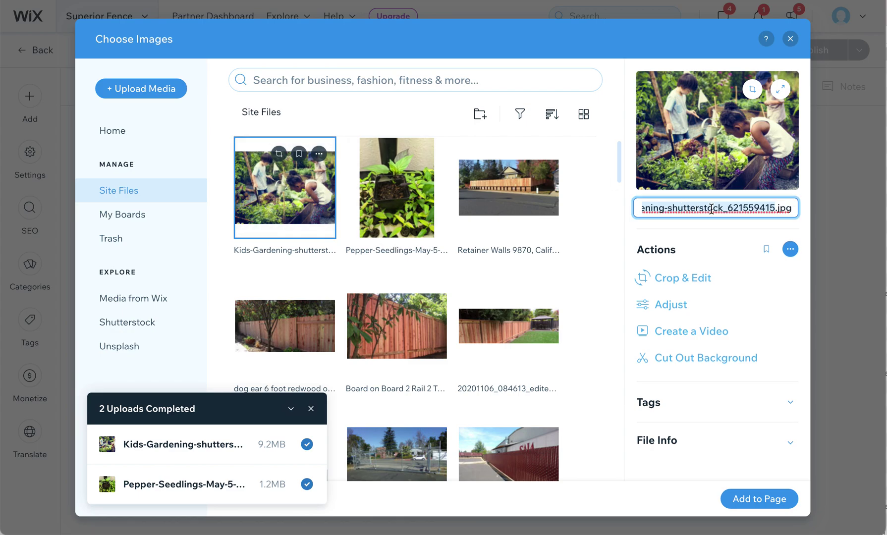
pyautogui.click(303, 251)
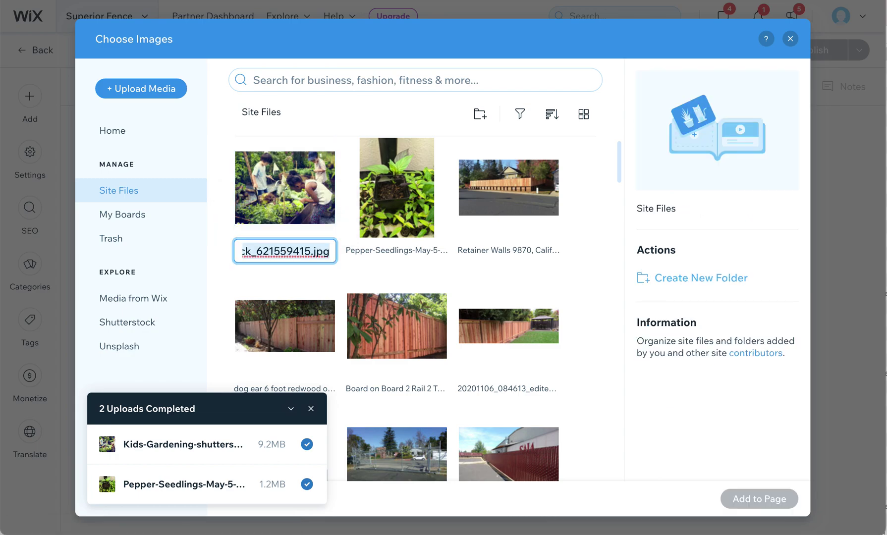
pyautogui.write('Gardening Kids')
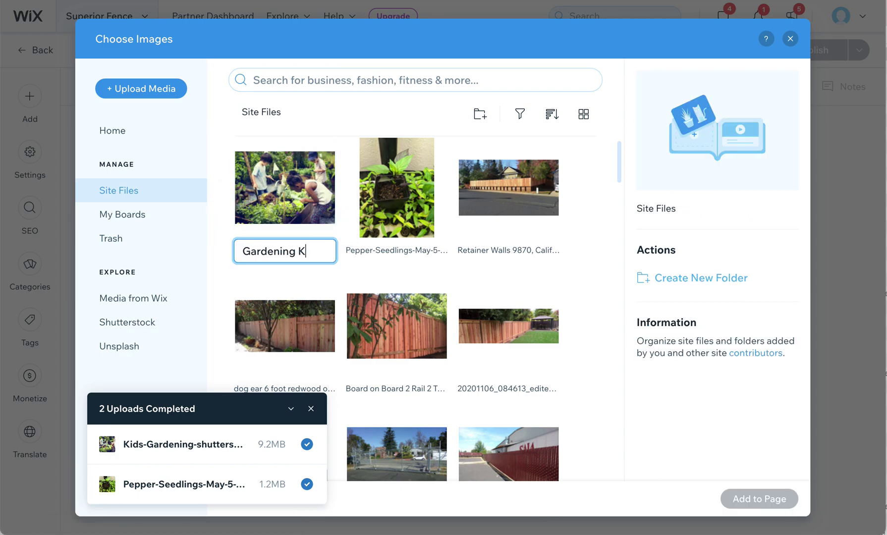
pyautogui.press('Return')
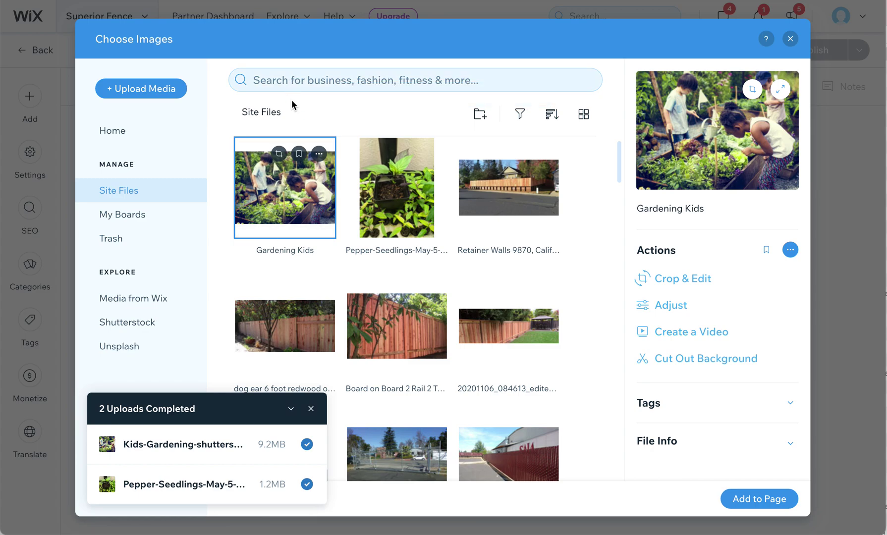
pyautogui.click(511, 200)
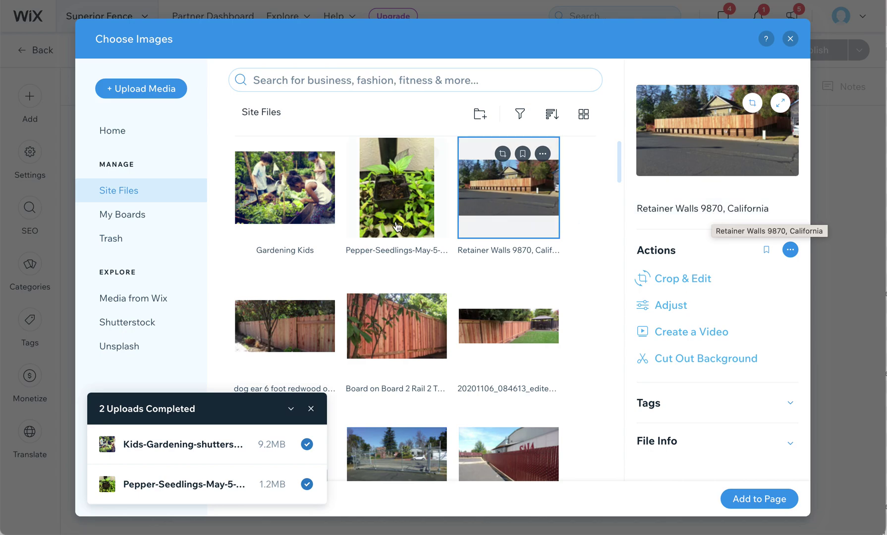
# - Trim Pepper-Seedlings-May-5-2022-6.jpg down to 'Pepper Seedlings', removing the date suffix and extension
pyautogui.click(394, 253)
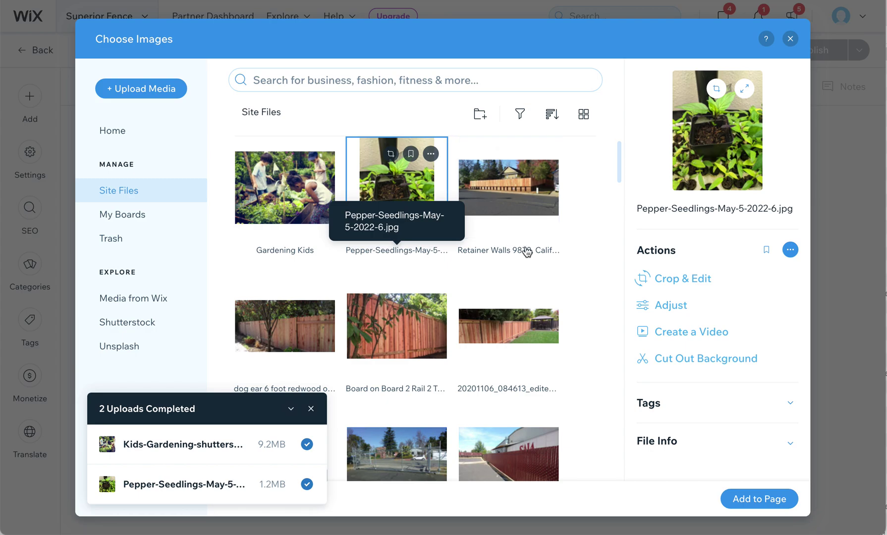
pyautogui.click(760, 212)
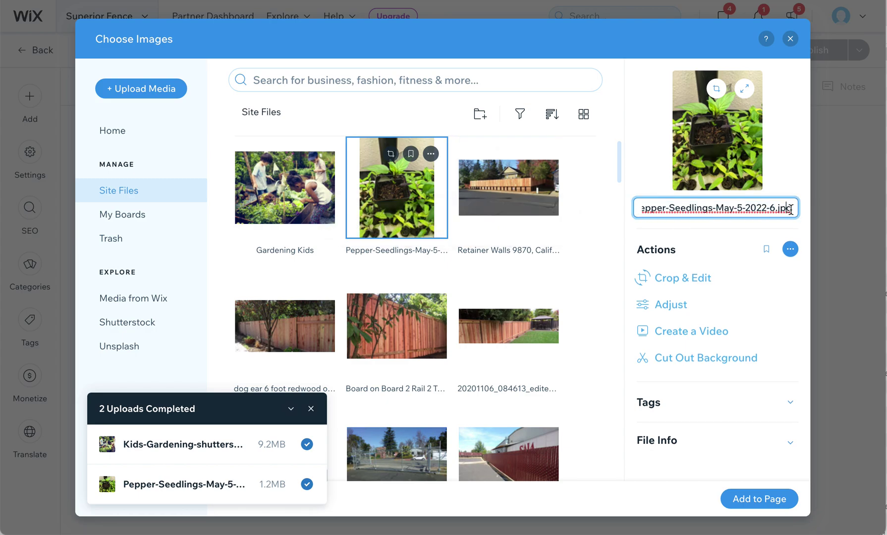
pyautogui.hotkey('ctrl', 'a')
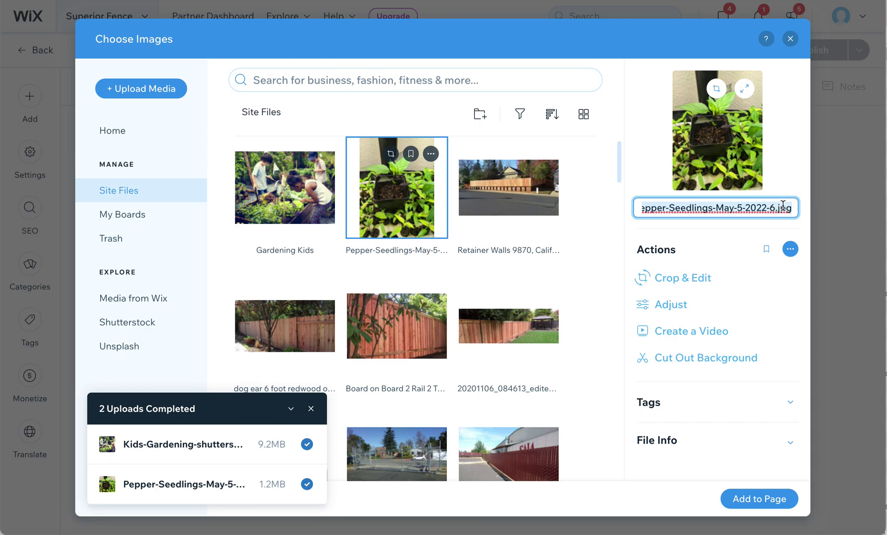
pyautogui.click(783, 207)
pyautogui.press('BackSpace')
pyautogui.press('BackSpace')
pyautogui.press('BackSpace')
pyautogui.press('BackSpace')
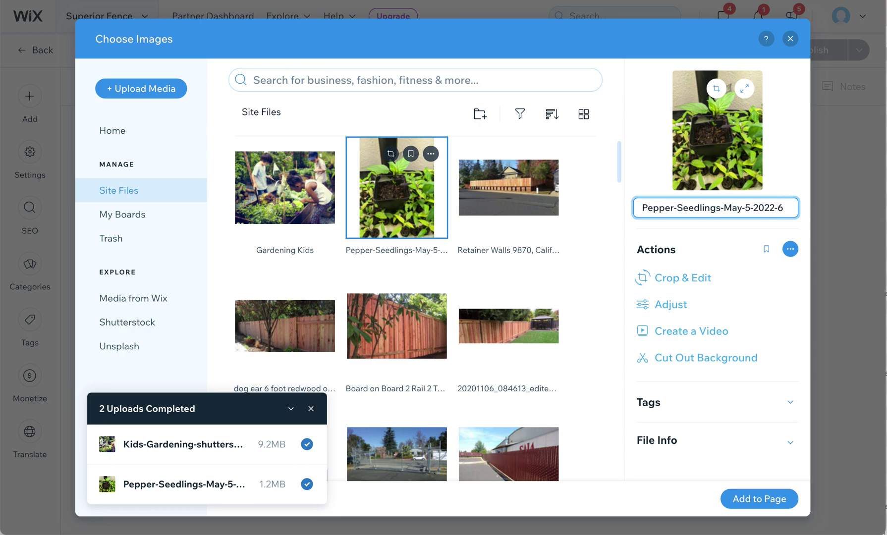
pyautogui.moveTo(786, 207); pyautogui.dragTo(722, 207)
pyautogui.press('BackSpace')
pyautogui.click(684, 208)
pyautogui.press('BackSpace')
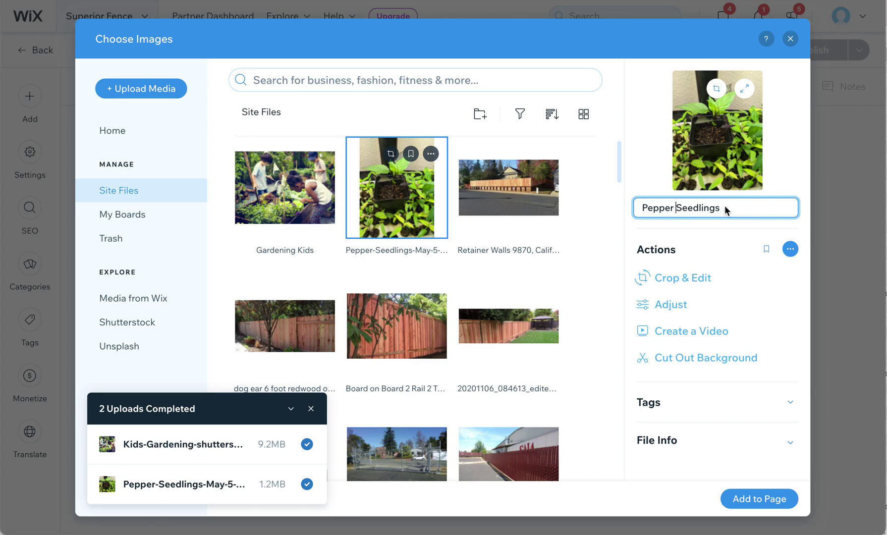
pyautogui.press('Return')
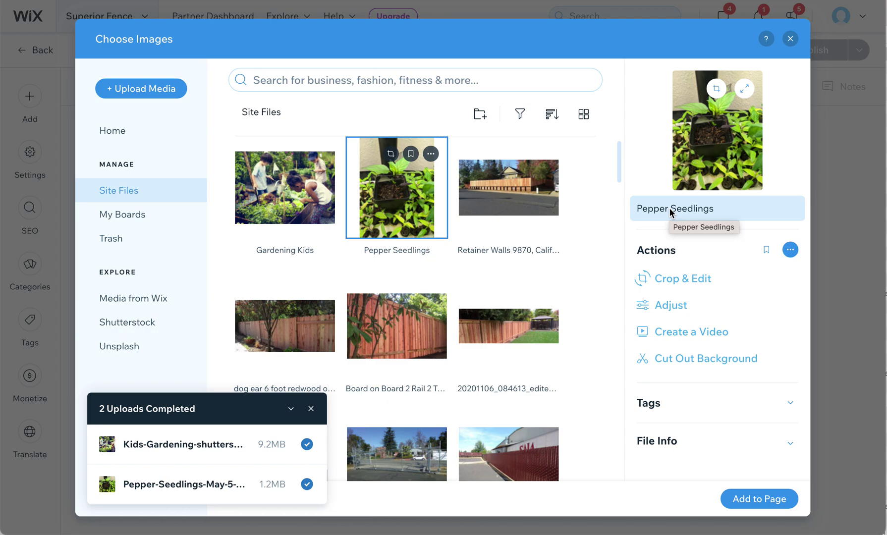
# - Move both the Gardening Kids and Pepper Seedlings images to the trash
pyautogui.click(287, 216)
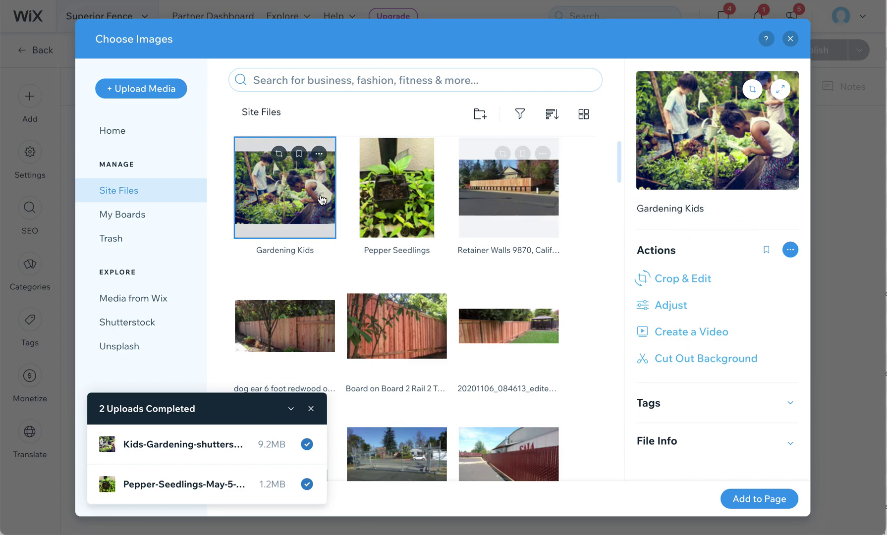
pyautogui.click(318, 154)
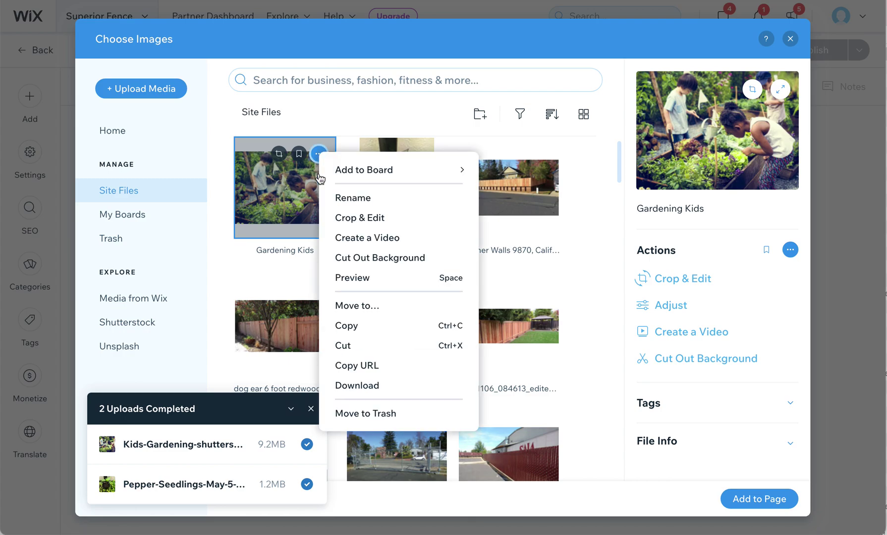
pyautogui.click(377, 419)
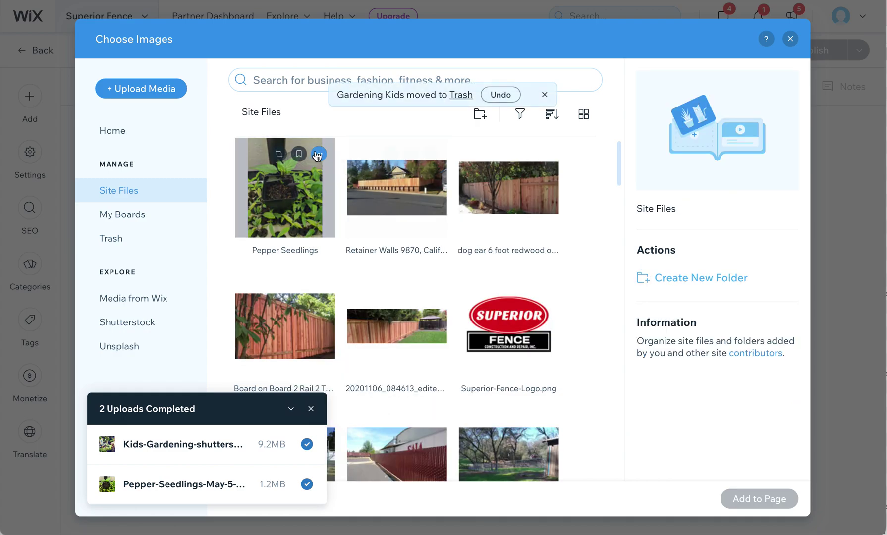
pyautogui.click(318, 154)
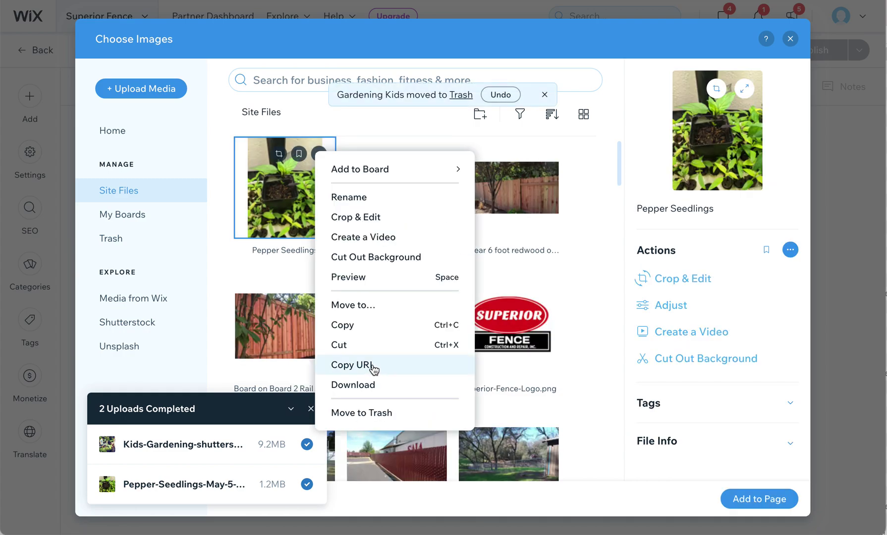
pyautogui.click(386, 414)
pyautogui.click(296, 174)
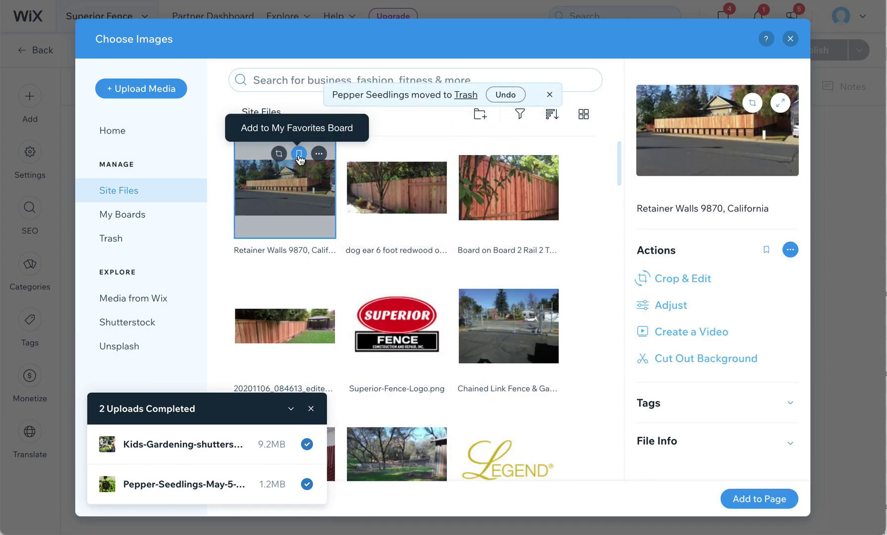
# - Bookmark the Retainer Walls and dog ear redwood fence images, checking the My Favorites board in between
pyautogui.click(299, 155)
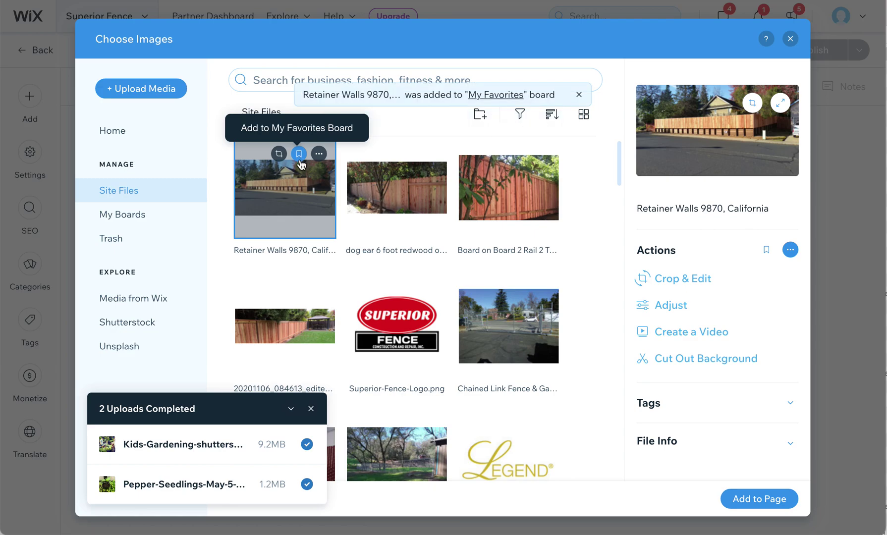
pyautogui.click(159, 218)
pyautogui.click(443, 204)
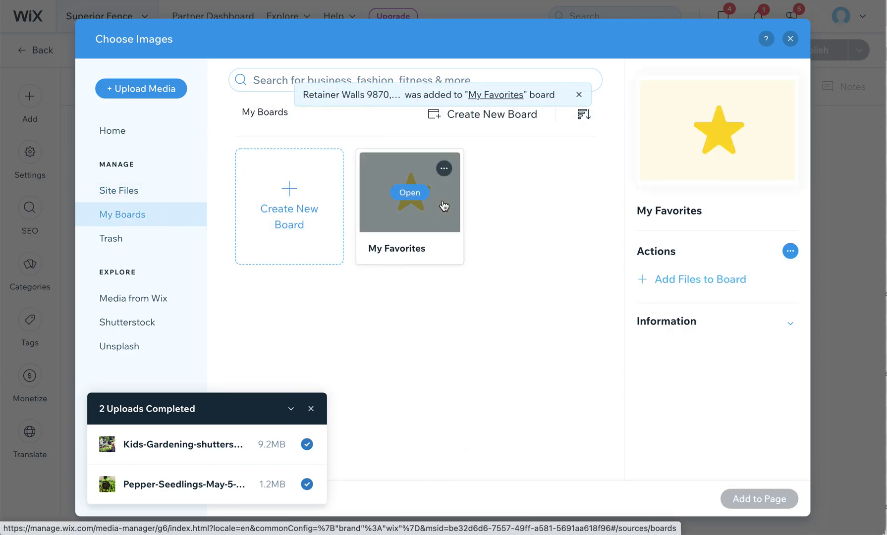
pyautogui.click(410, 193)
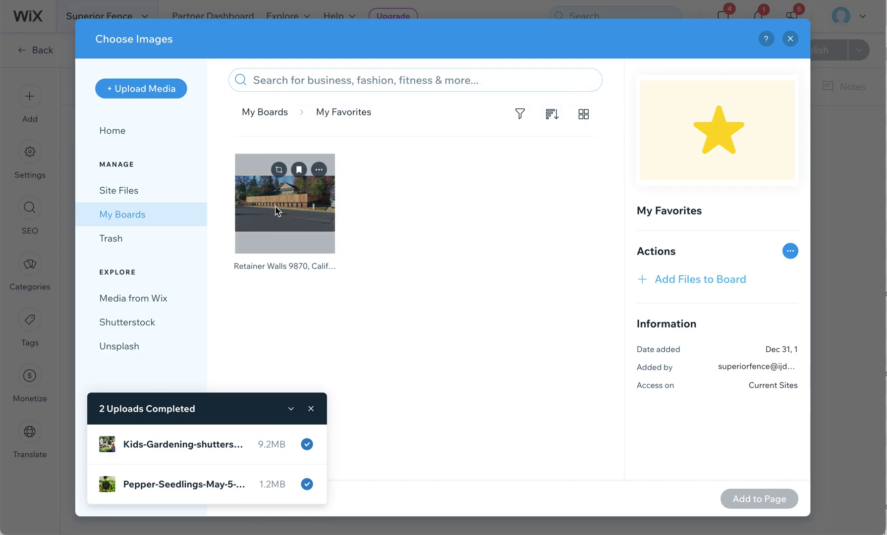
pyautogui.click(129, 192)
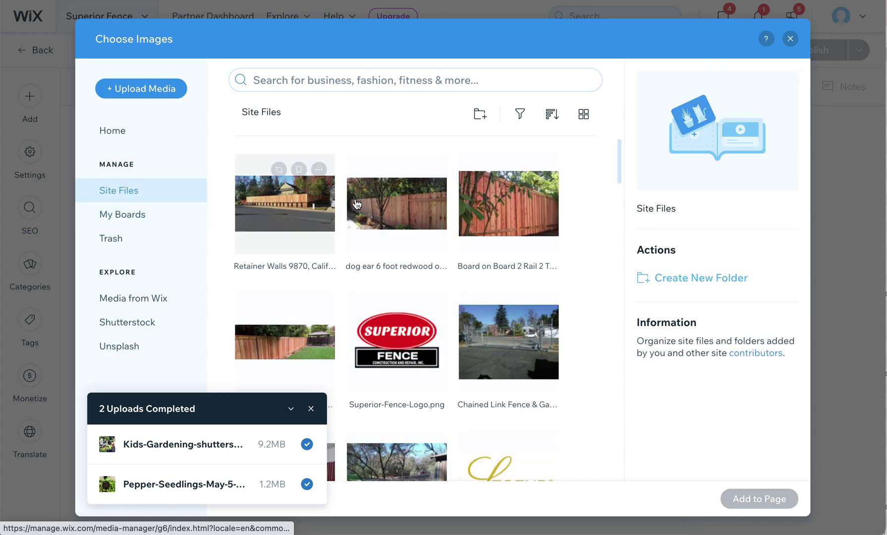
pyautogui.click(410, 170)
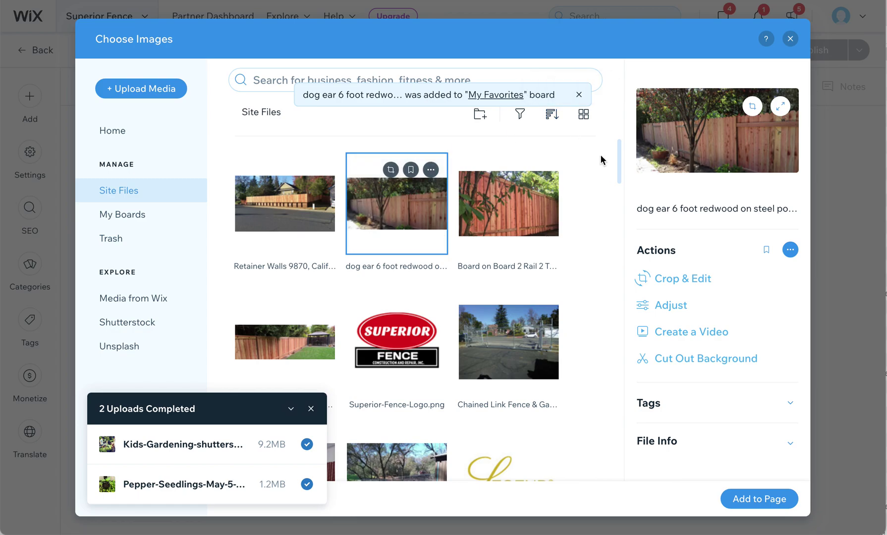
pyautogui.moveTo(620, 160)
pyautogui.mouseDown()
pyautogui.moveTo(614, 275)
pyautogui.moveTo(643, 135)
pyautogui.mouseUp()
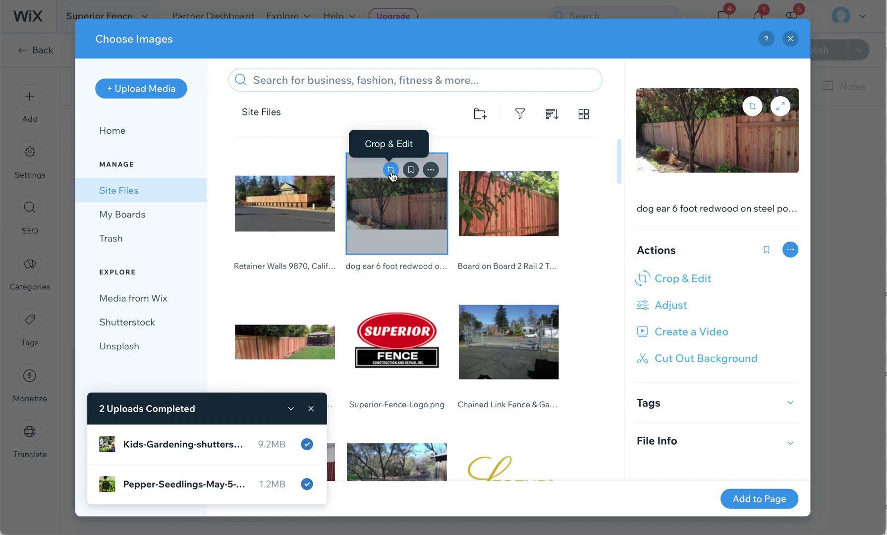
# - Crop the dog ear fence photo, apply Auto Enhance, raise Color Saturation, and save the copy
pyautogui.click(391, 170)
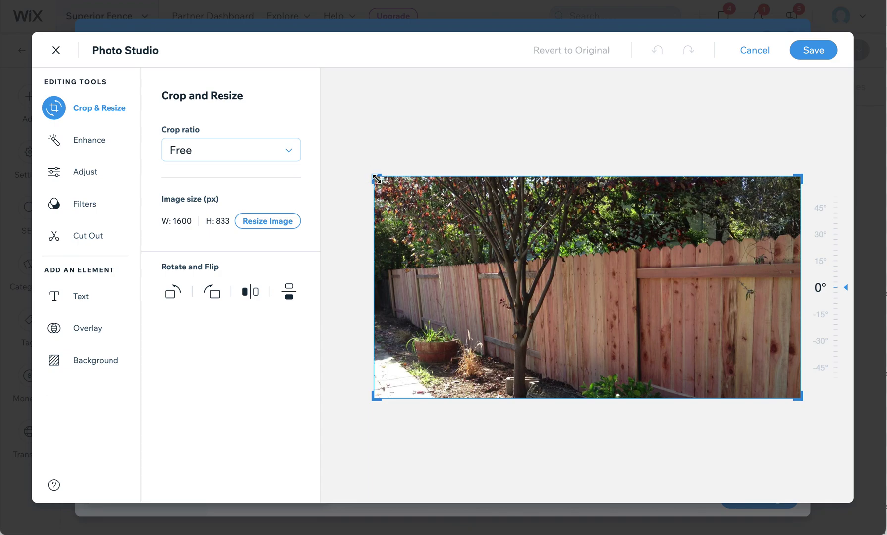
pyautogui.moveTo(375, 177); pyautogui.dragTo(475, 182)
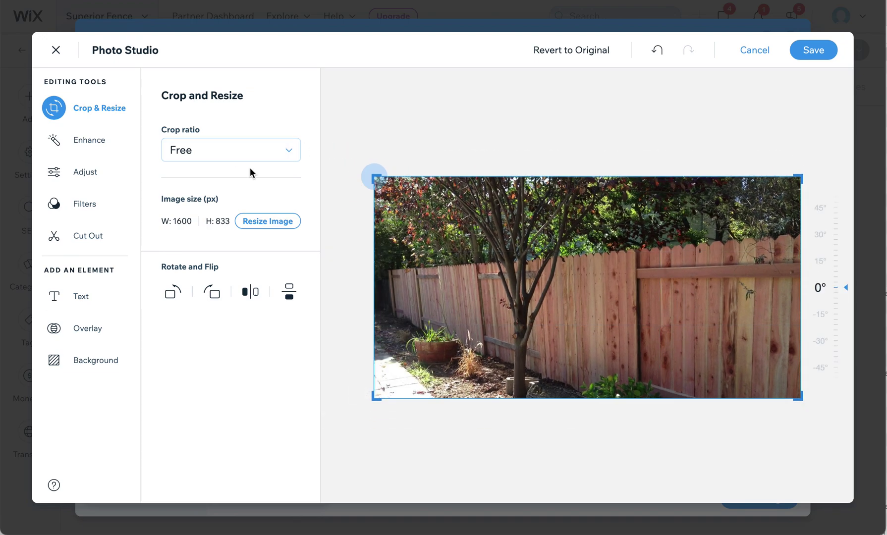
pyautogui.click(76, 141)
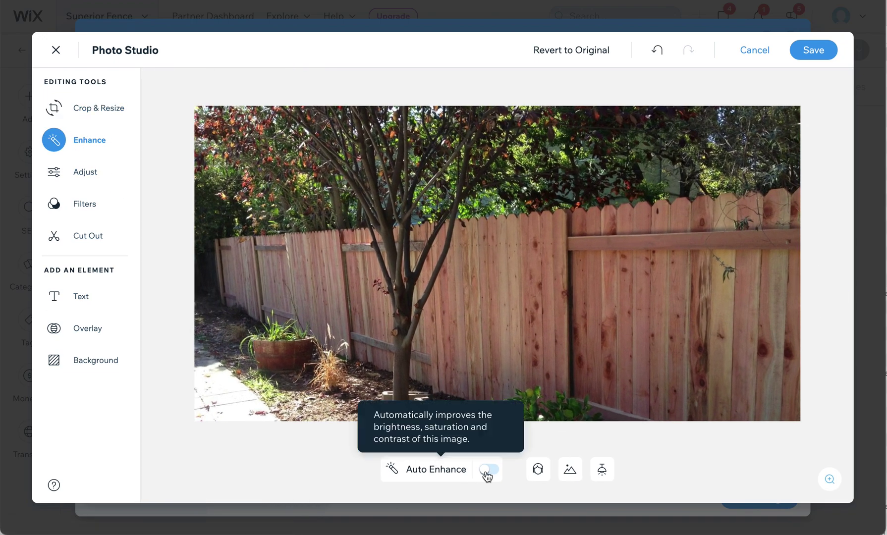
pyautogui.click(489, 470)
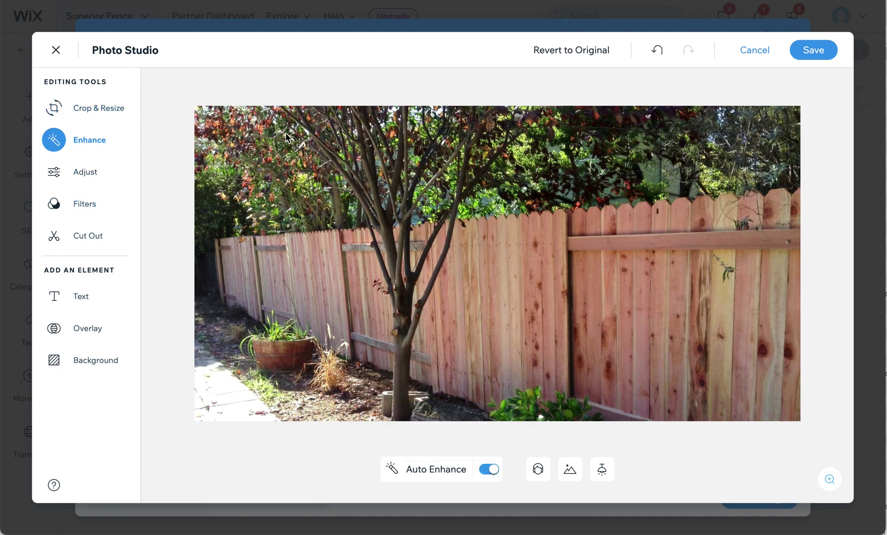
pyautogui.click(106, 173)
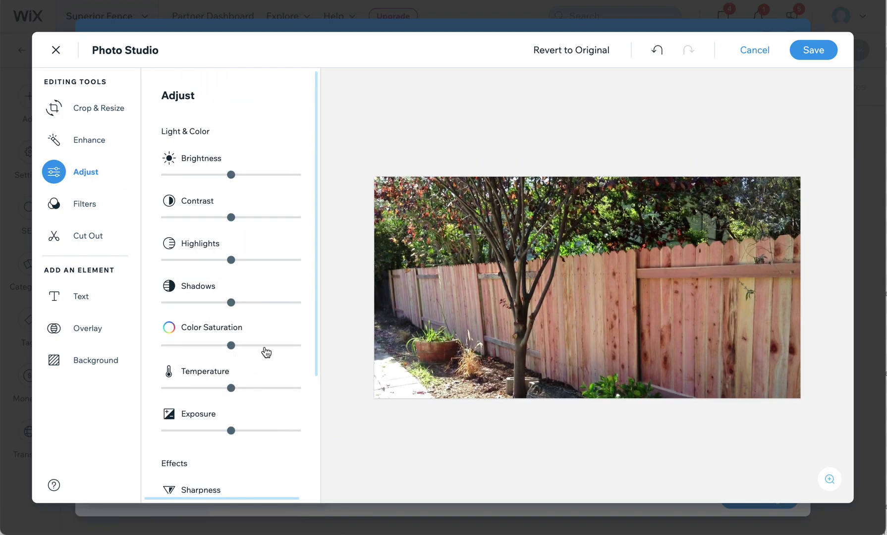
pyautogui.moveTo(257, 351); pyautogui.dragTo(274, 342)
pyautogui.click(818, 52)
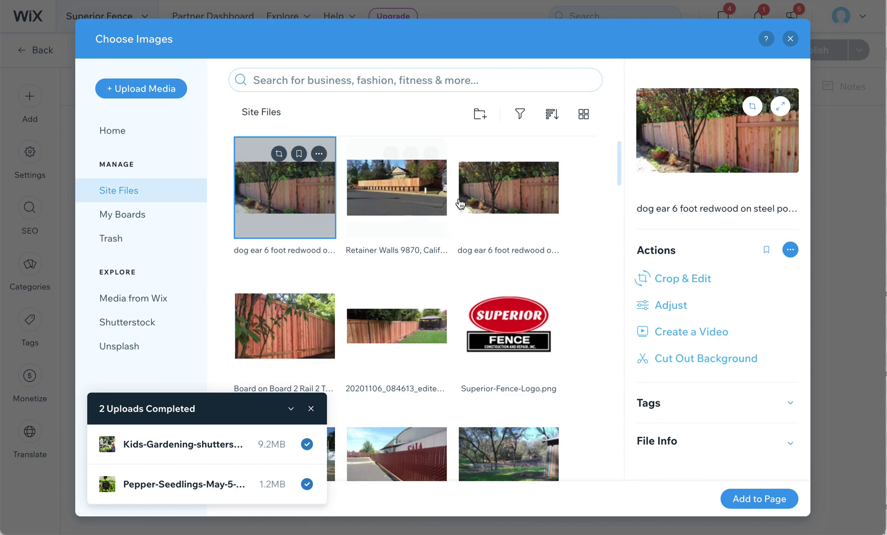
# - Select the edited fence copy and delete the '_edited_edited.jpg' ending from its name
pyautogui.click(507, 198)
pyautogui.click(735, 212)
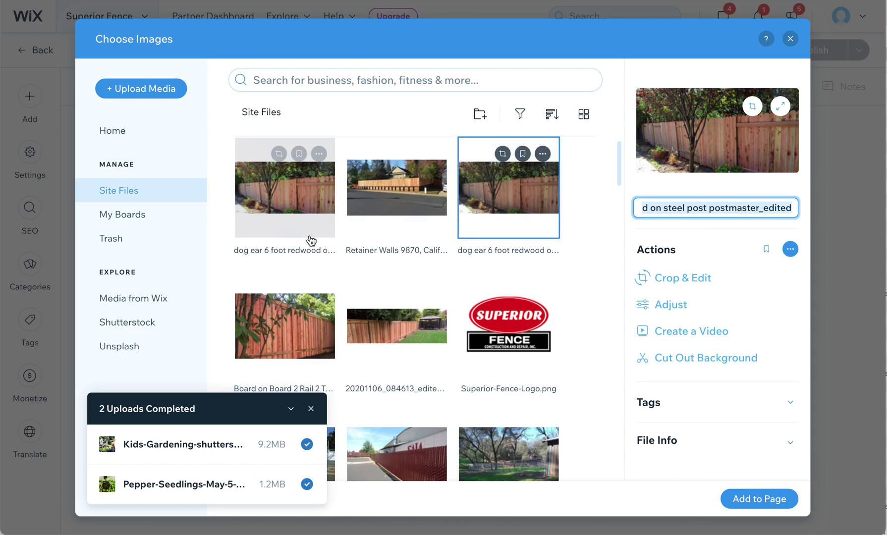
pyautogui.click(285, 193)
pyautogui.click(716, 208)
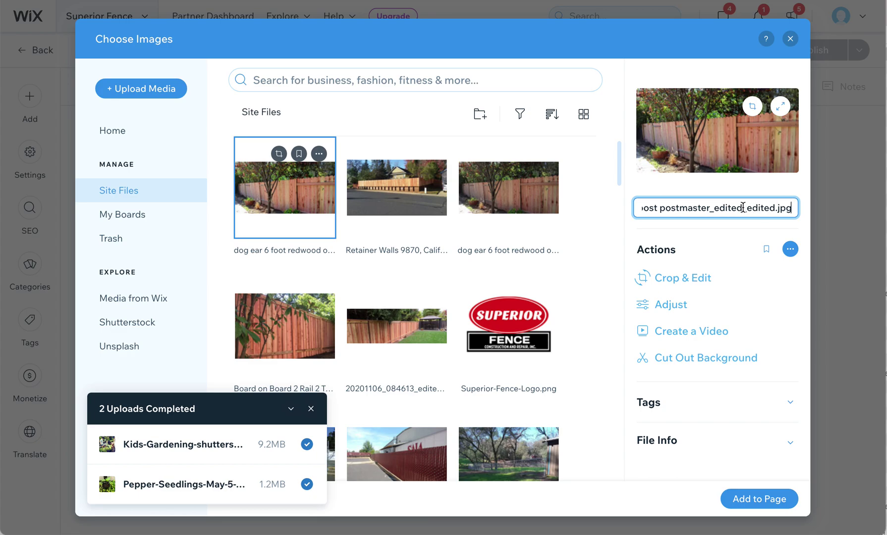
pyautogui.moveTo(715, 207); pyautogui.dragTo(793, 211)
pyautogui.press('BackSpace')
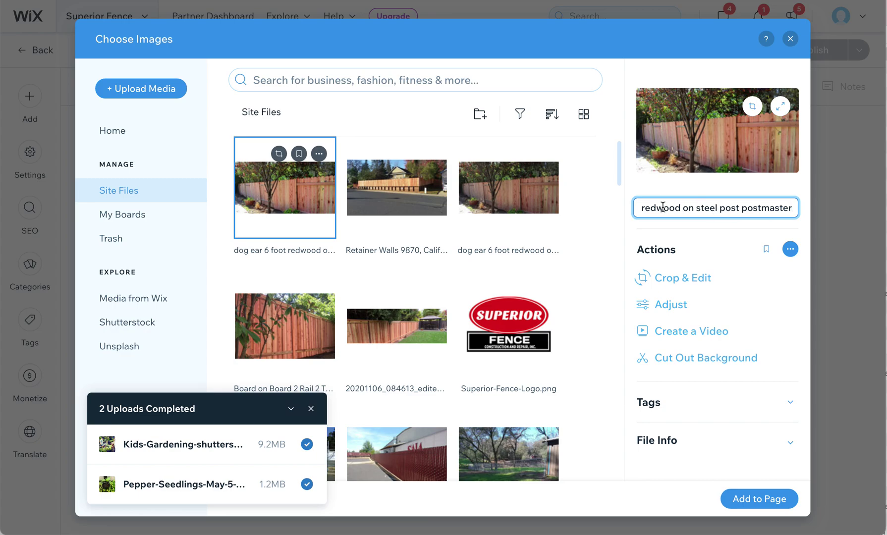
# - Capitalise the first letter to 'Dog ear 6 foot redwood on steel post postmaster' and confirm
pyautogui.moveTo(662, 207); pyautogui.dragTo(631, 208)
pyautogui.press('Left')
pyautogui.press('Delete')
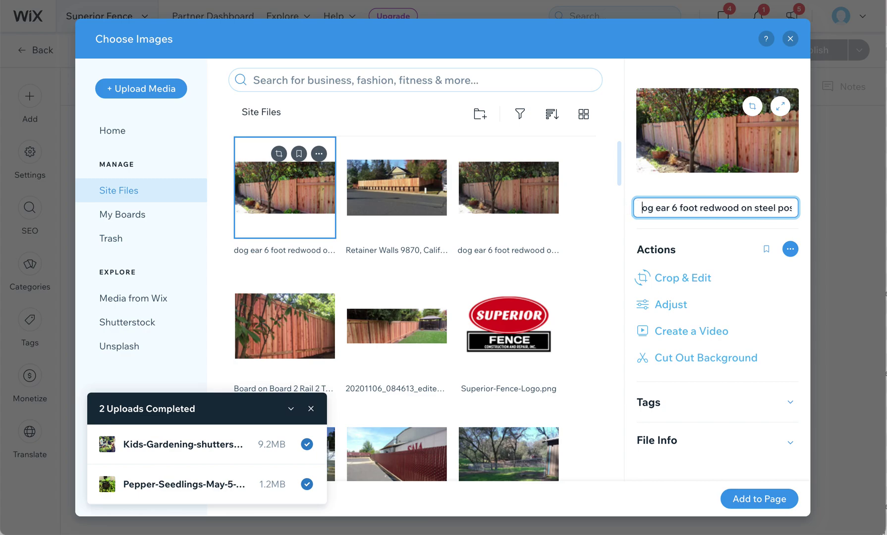
pyautogui.write('d')
pyautogui.press('BackSpace')
pyautogui.write('D')
pyautogui.press('Return')
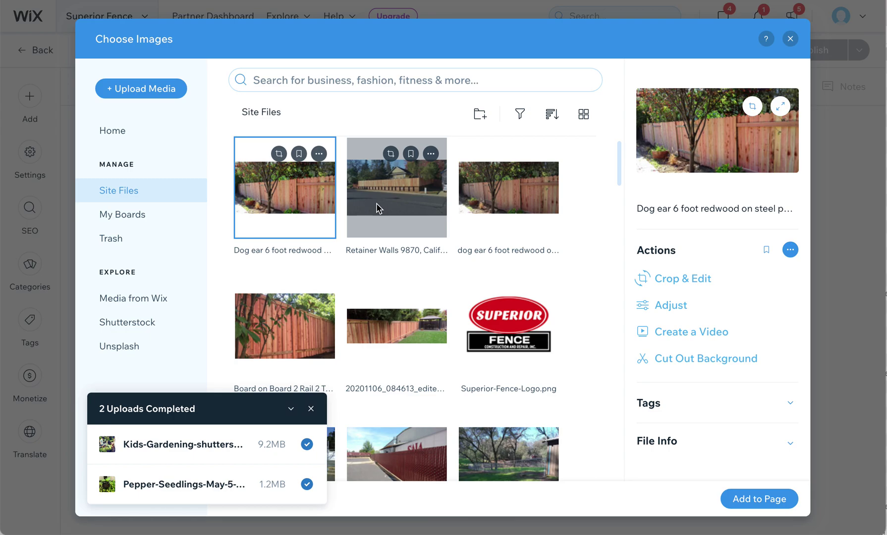
# - Close the image picker, return to the posts list, and edit Fence Contractors • Sacramento with Add options shown
pyautogui.click(791, 39)
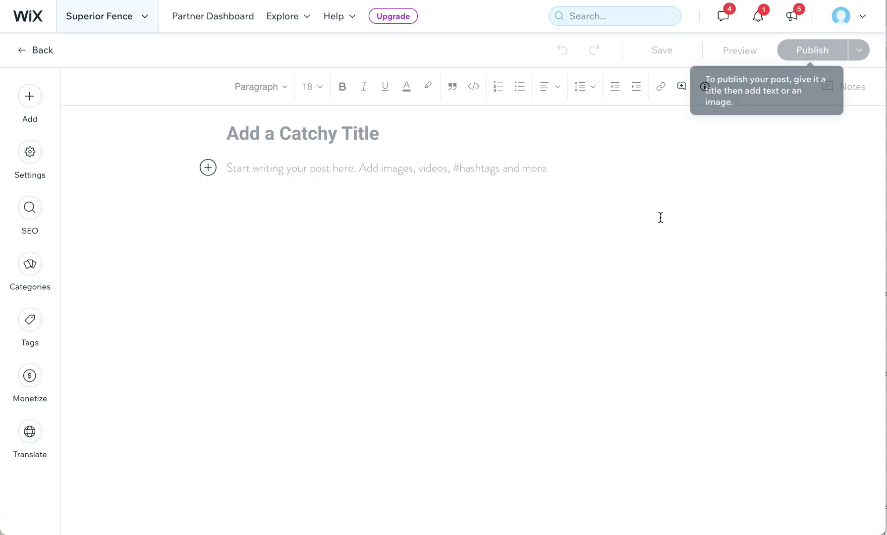
pyautogui.click(35, 57)
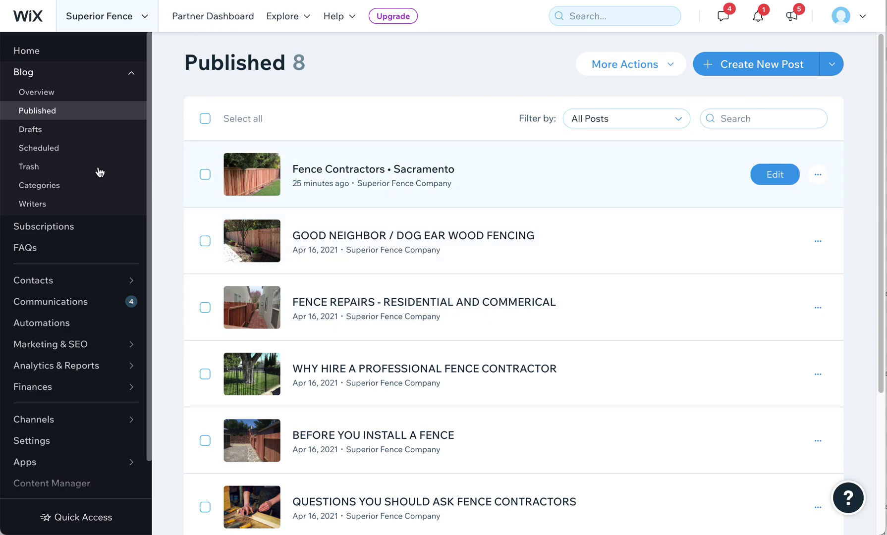
pyautogui.click(776, 175)
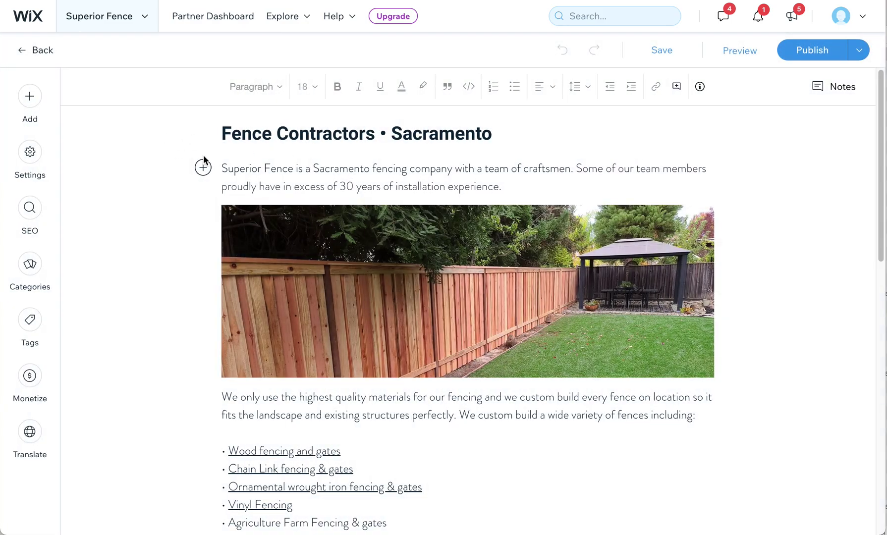
pyautogui.click(26, 95)
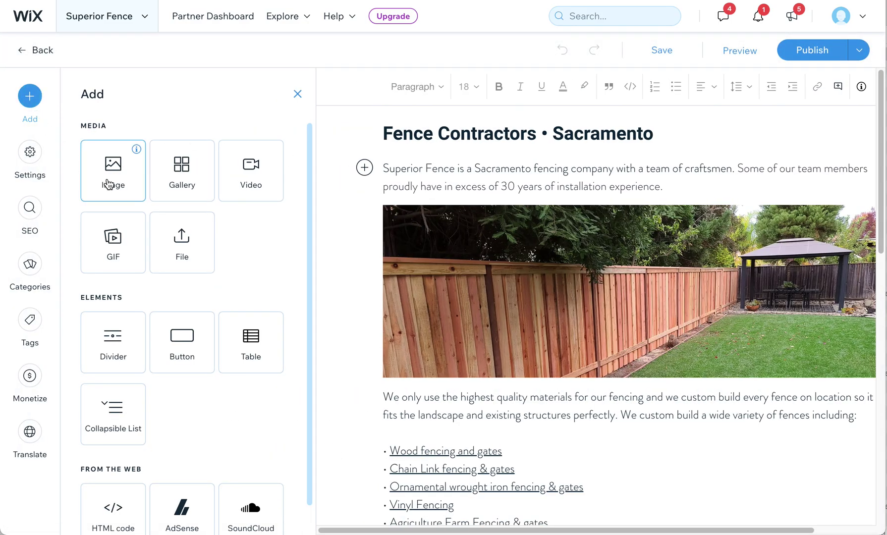
# - Browse the Site Files images to confirm the renamed Dog ear fence photo is there, inserting nothing
pyautogui.click(109, 185)
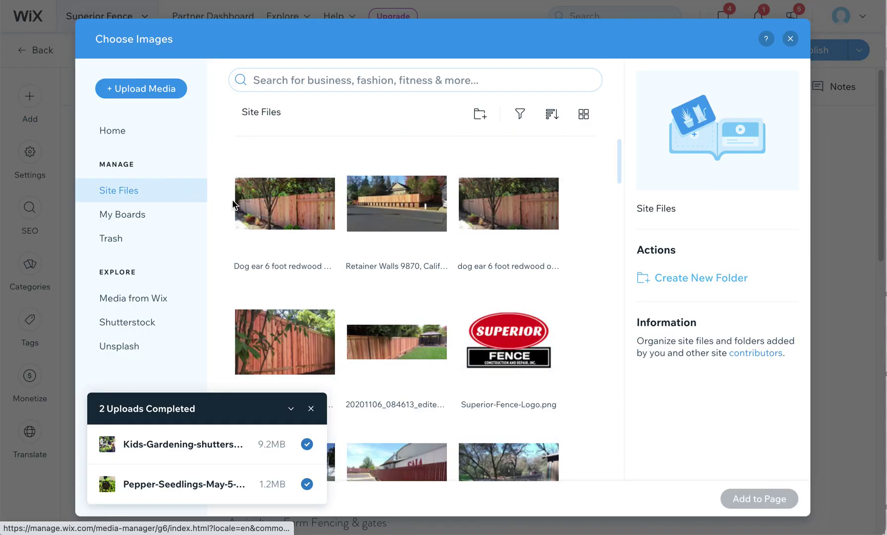
pyautogui.scroll(-3, 618, 174)
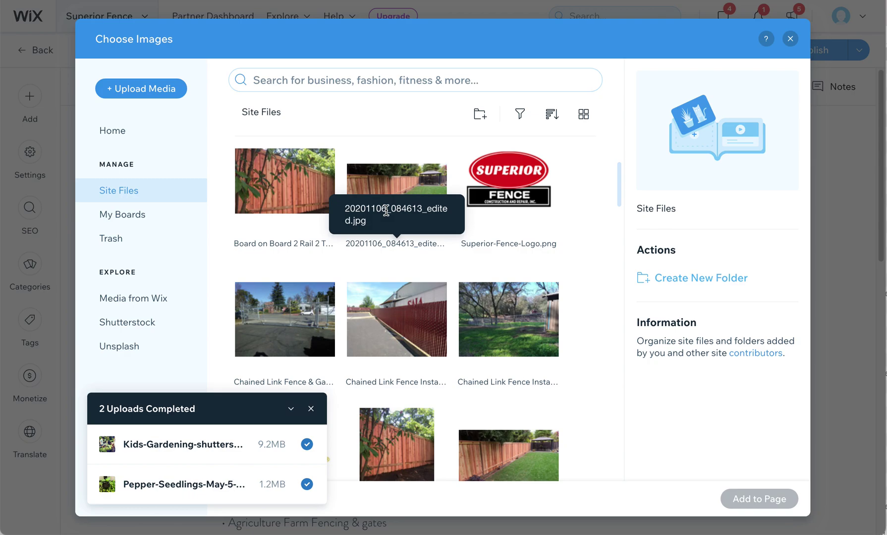
pyautogui.moveTo(623, 191); pyautogui.dragTo(626, 130)
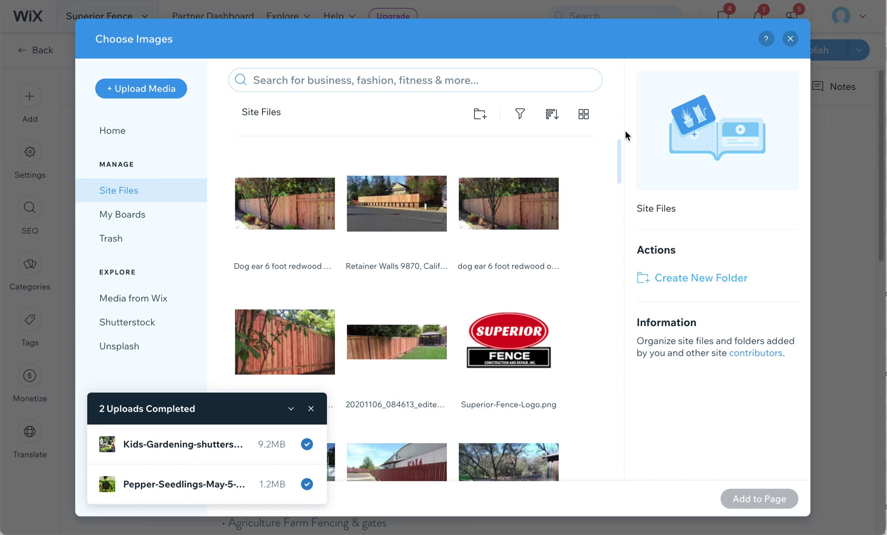
pyautogui.click(790, 39)
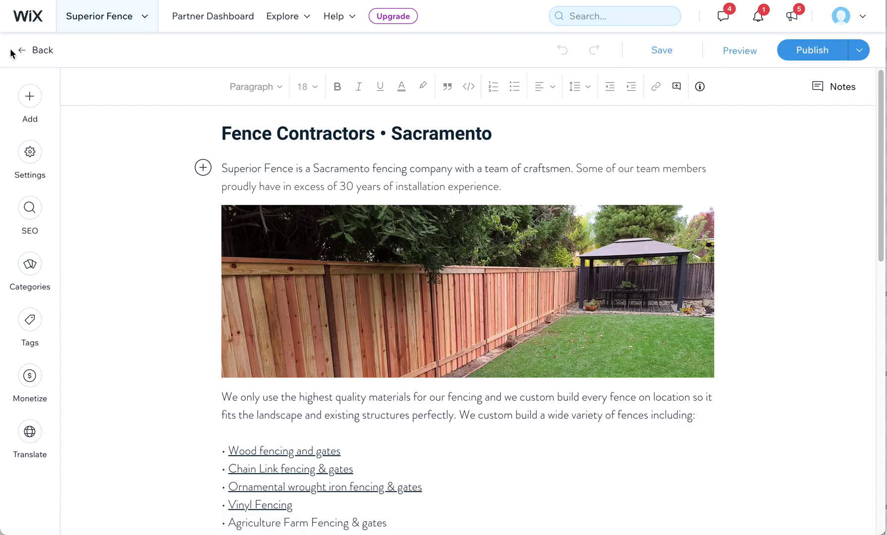
# - Exit the Fence Contractors • Sacramento post via Published posts to the dashboard Home page
pyautogui.click(31, 51)
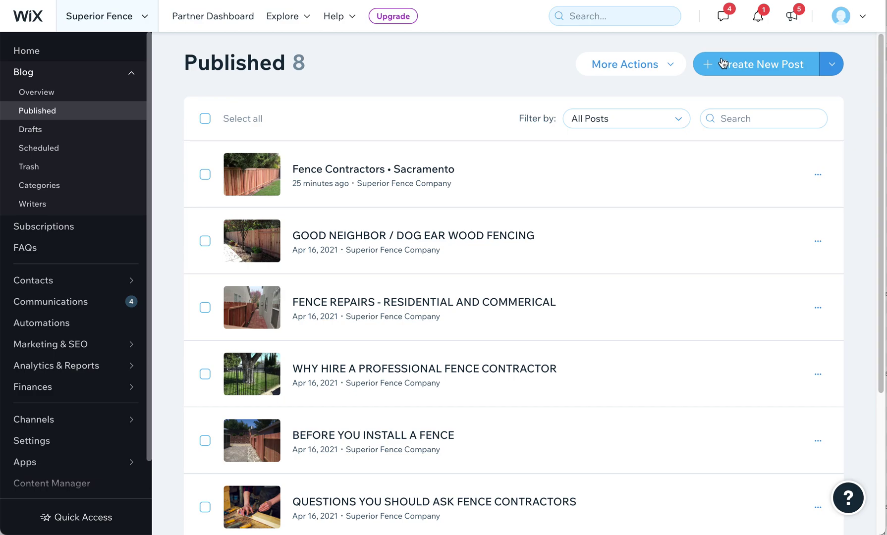
pyautogui.click(27, 50)
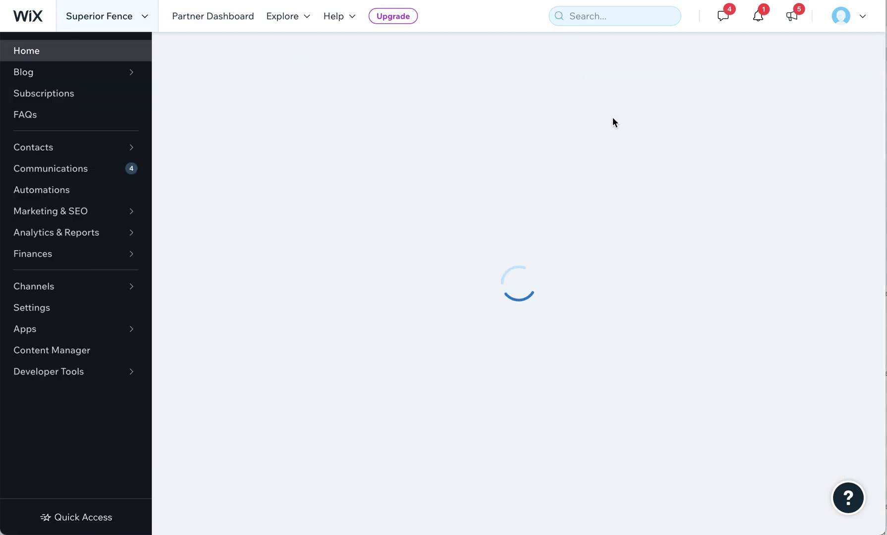